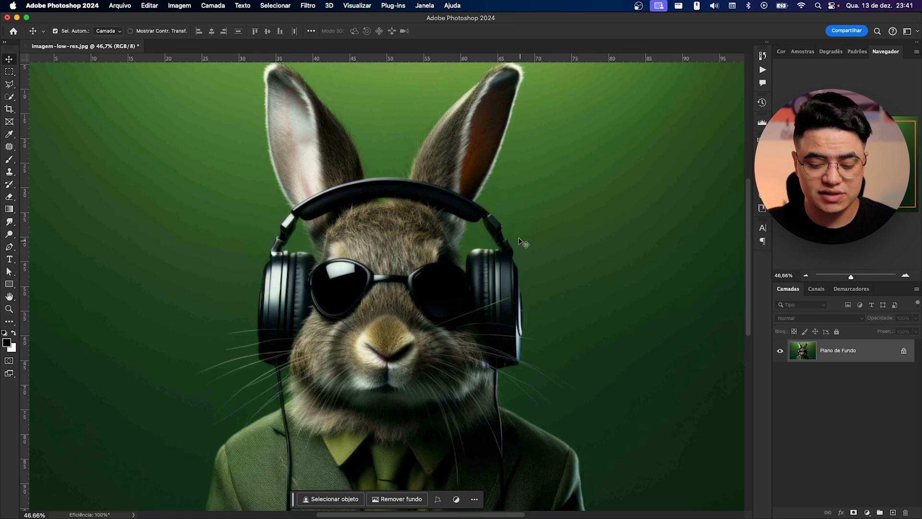
# - Unlock the background layer of imagem-low-res.jpg and convert it into a smart object
pyautogui.press('z')
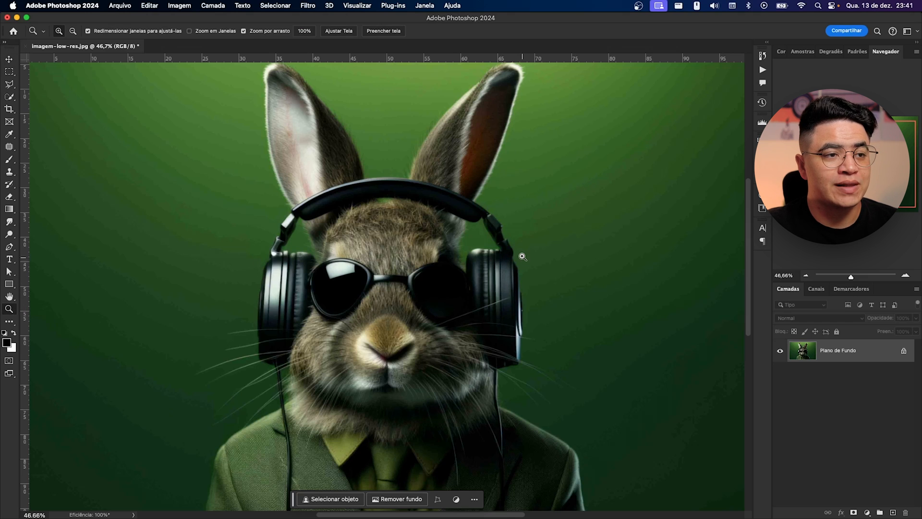
pyautogui.moveTo(522, 255); pyautogui.dragTo(592, 237)
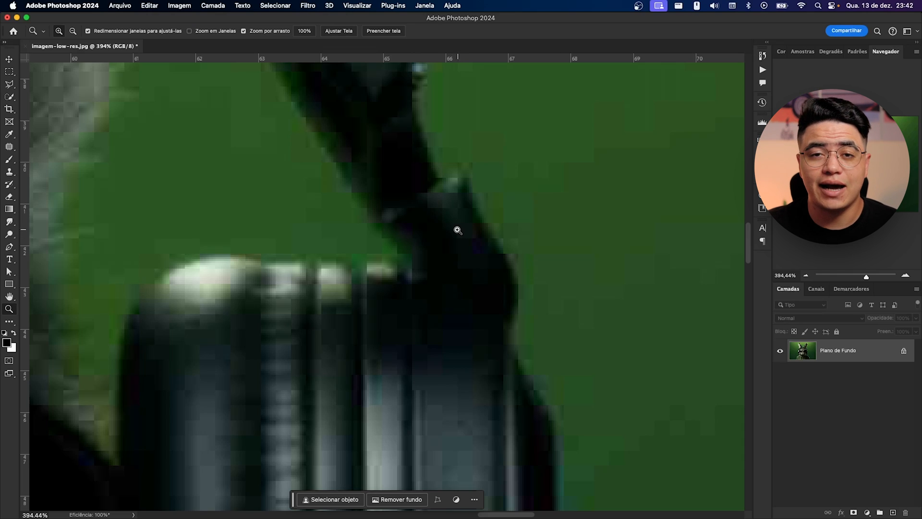
pyautogui.moveTo(441, 219); pyautogui.dragTo(420, 229)
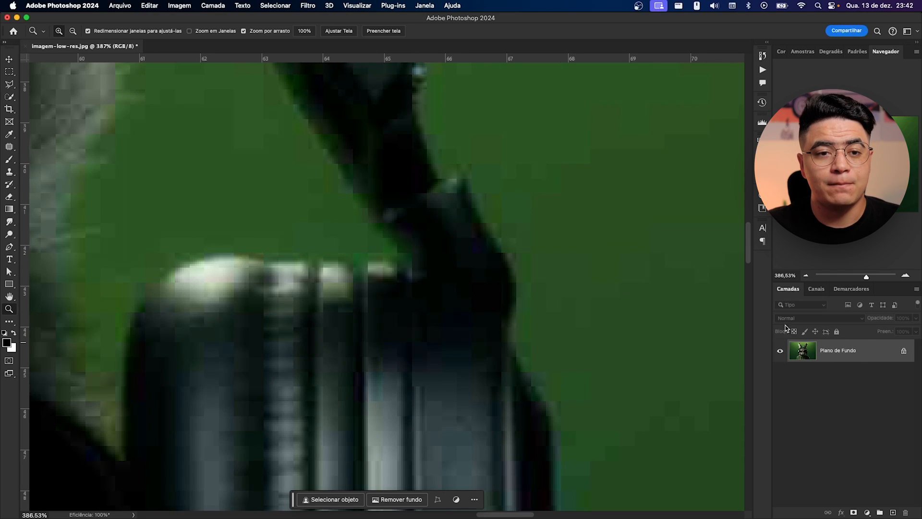
pyautogui.click(903, 351)
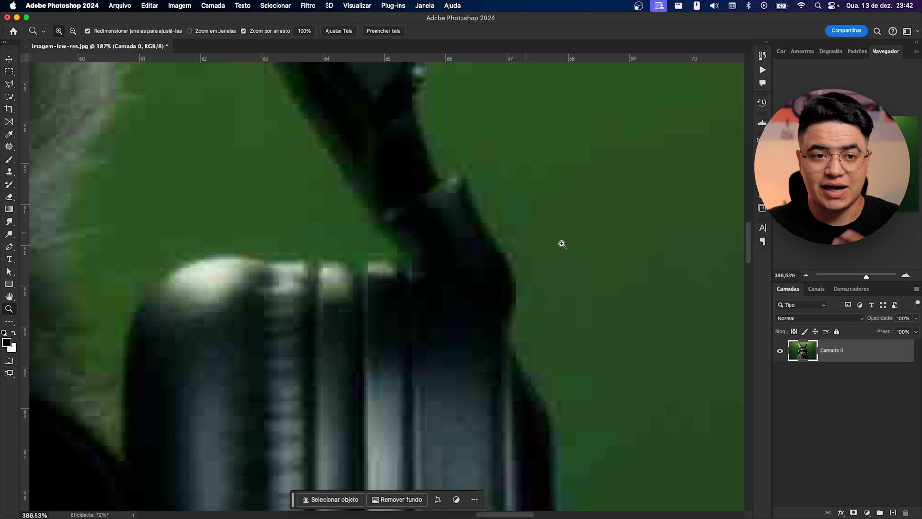
pyautogui.rightClick(865, 346)
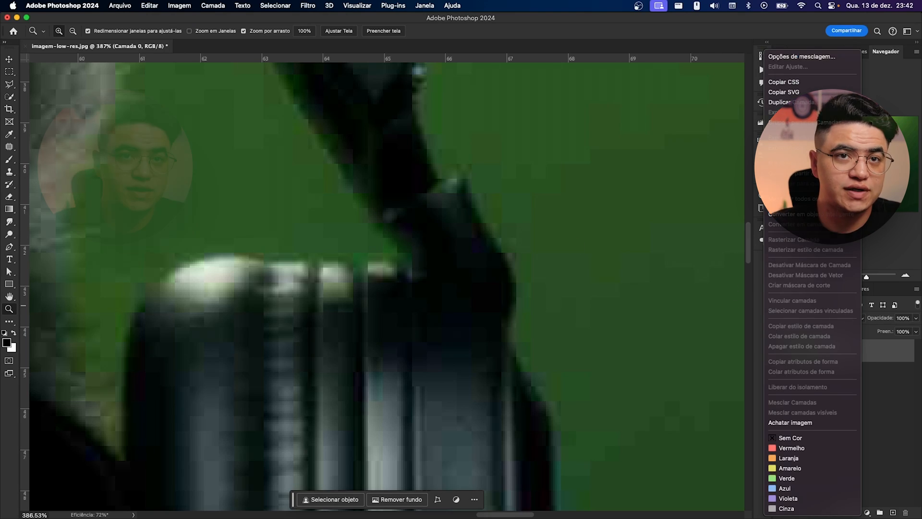
pyautogui.click(818, 214)
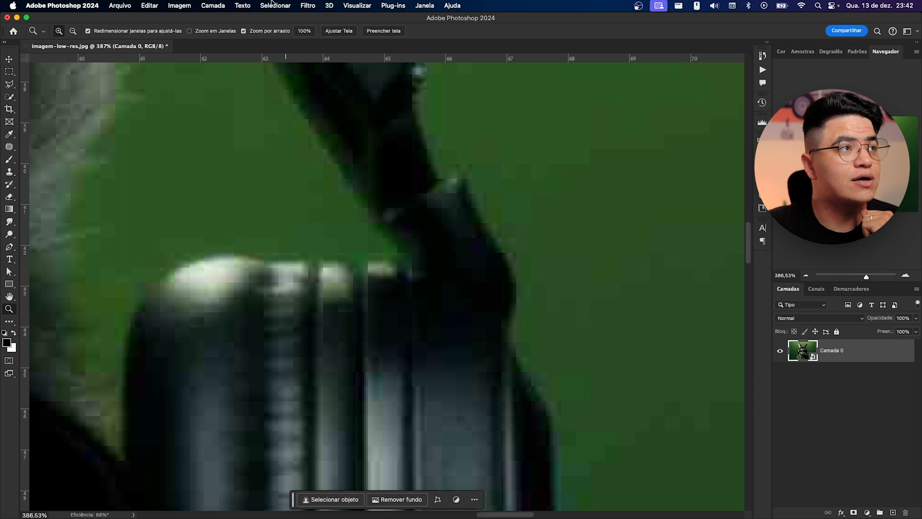
# - Open Neural Filters and enable JPEG artifact removal (Remoção de artefatos JPEG) with its intensity kept at Alta
pyautogui.click(308, 7)
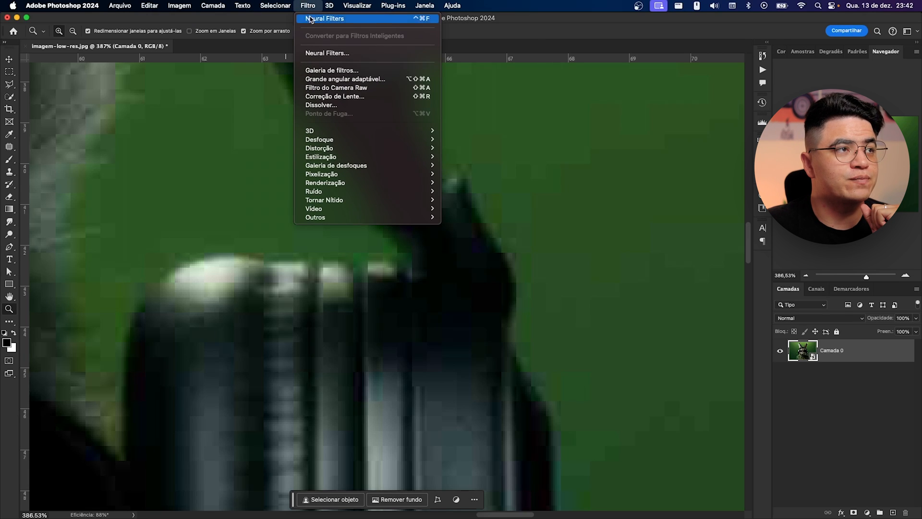
pyautogui.click(326, 54)
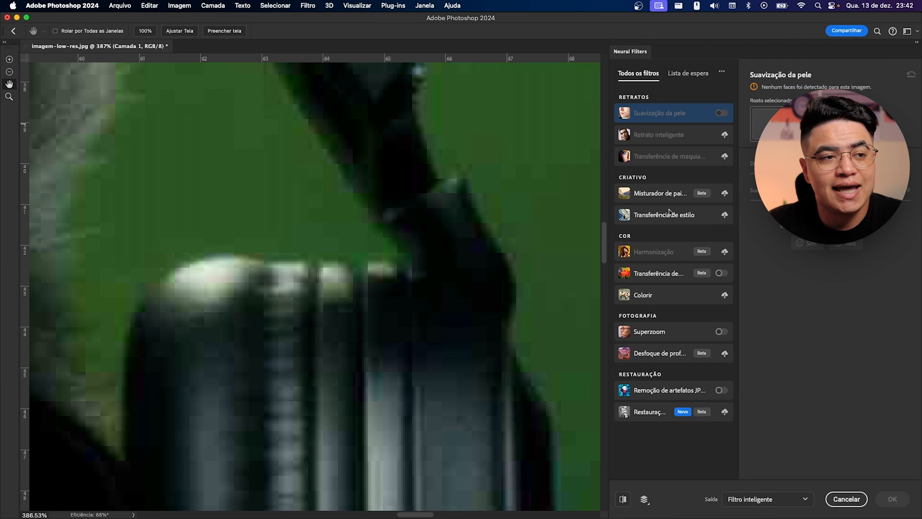
pyautogui.moveTo(486, 207); pyautogui.dragTo(483, 264)
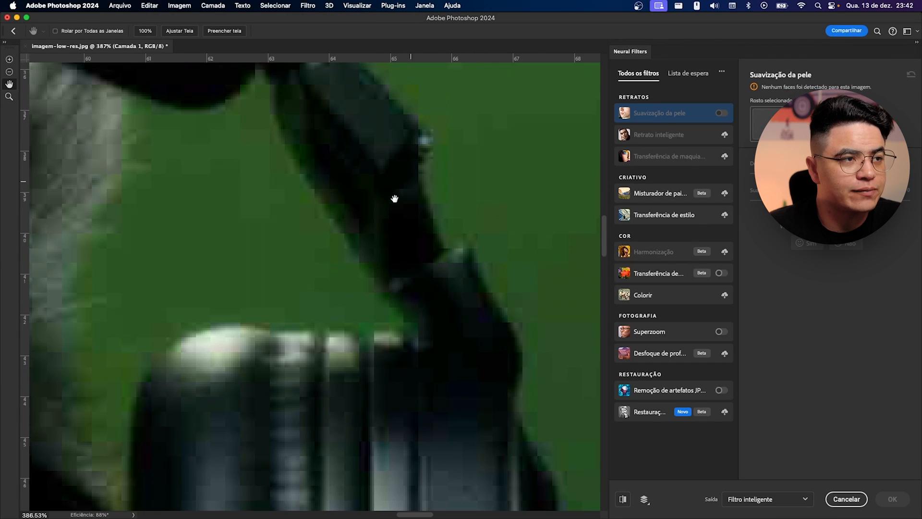
pyautogui.moveTo(438, 306); pyautogui.dragTo(420, 313)
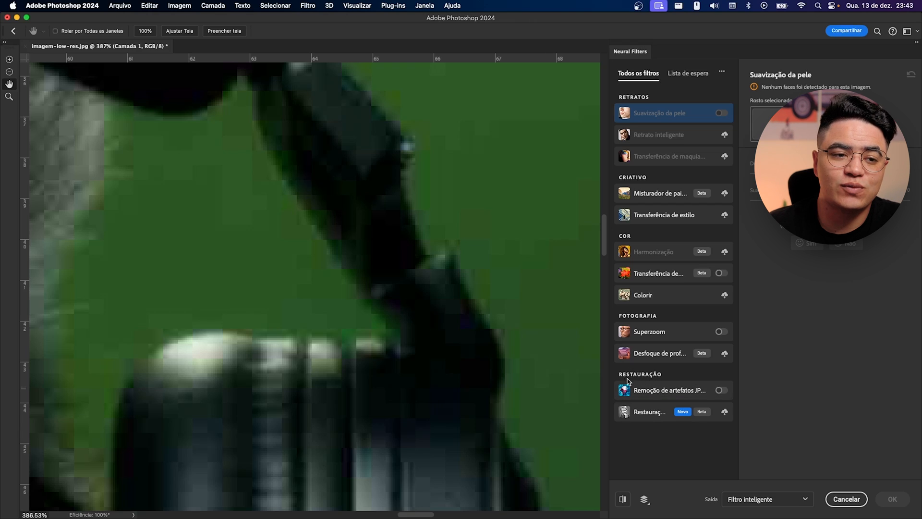
pyautogui.click(648, 395)
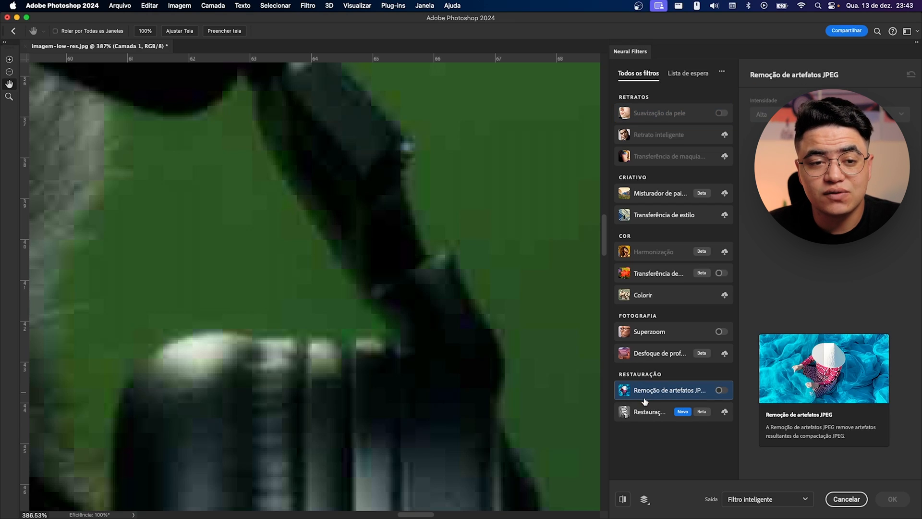
pyautogui.click(721, 391)
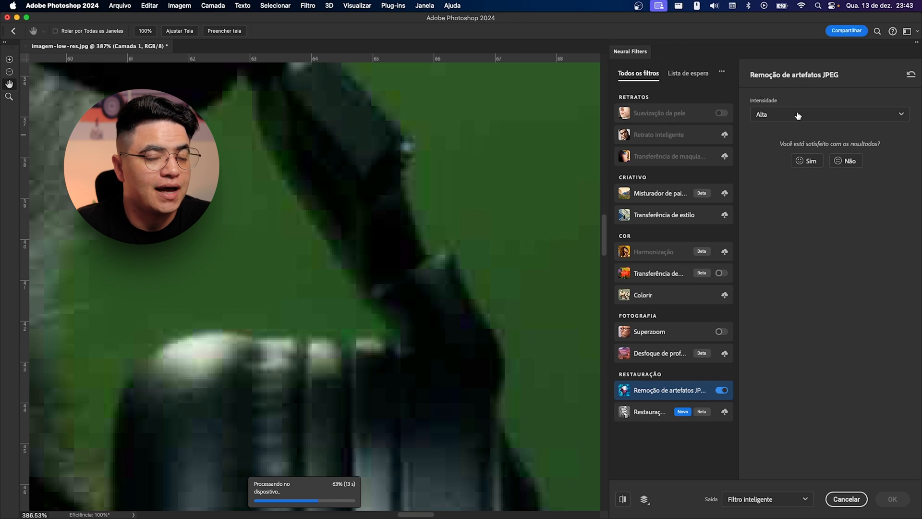
pyautogui.click(764, 115)
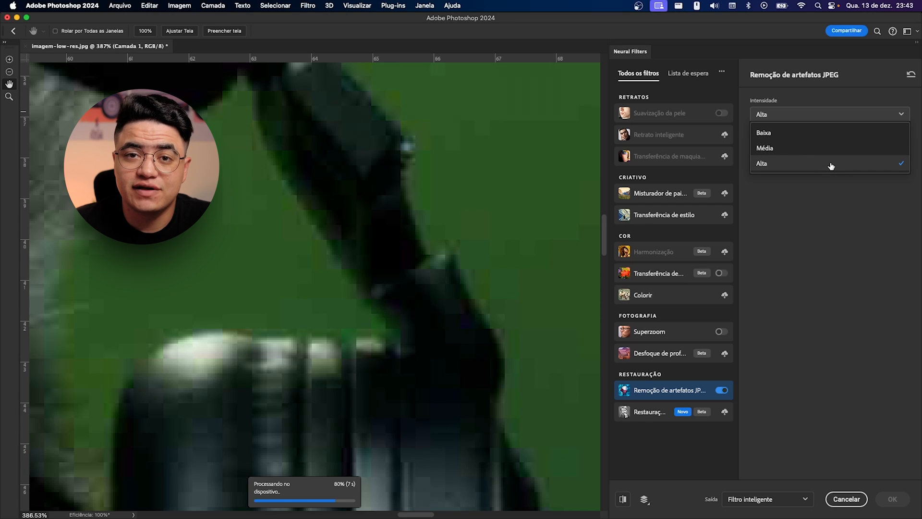
pyautogui.click(789, 269)
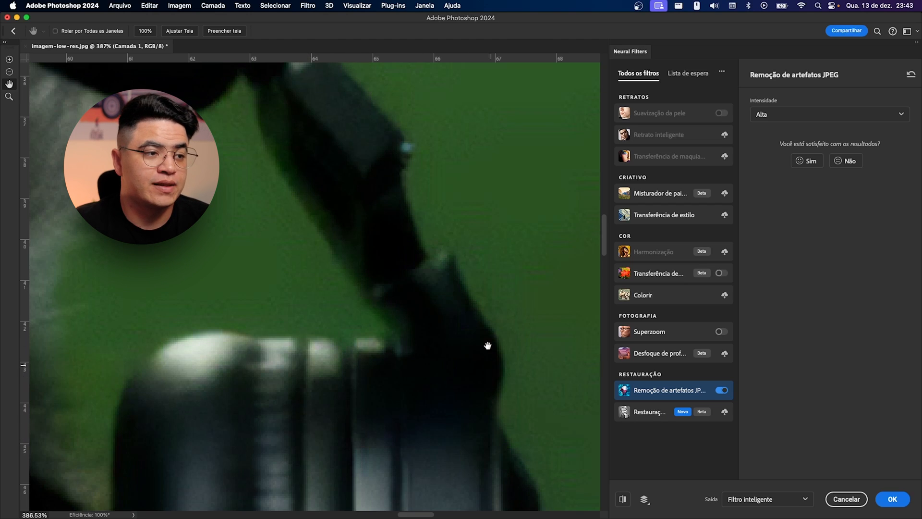
# - Compare the image before and after the artifact removal around the headphones and sunglasses
pyautogui.moveTo(488, 346); pyautogui.dragTo(468, 410)
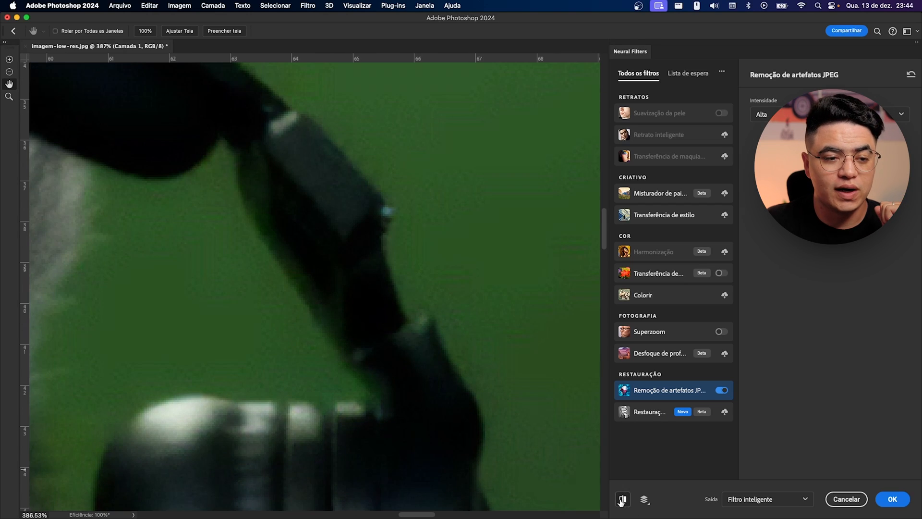
pyautogui.click(623, 502)
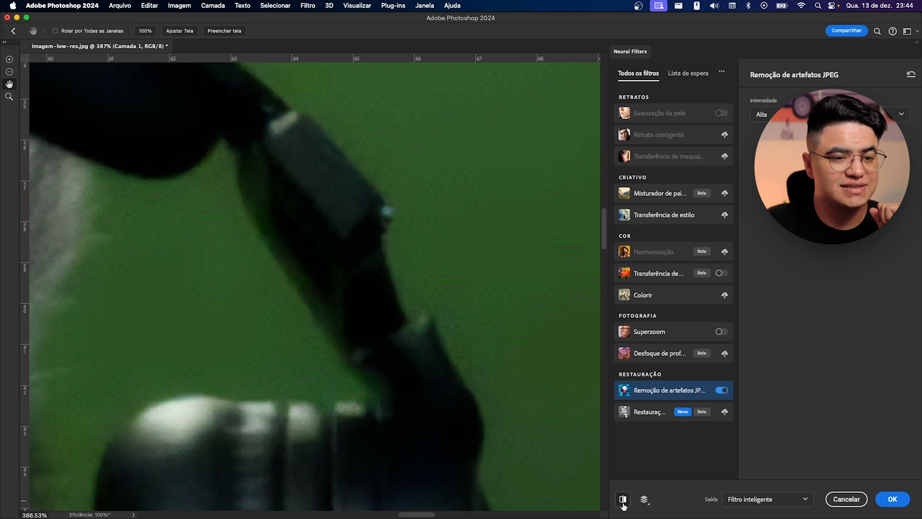
pyautogui.click(623, 500)
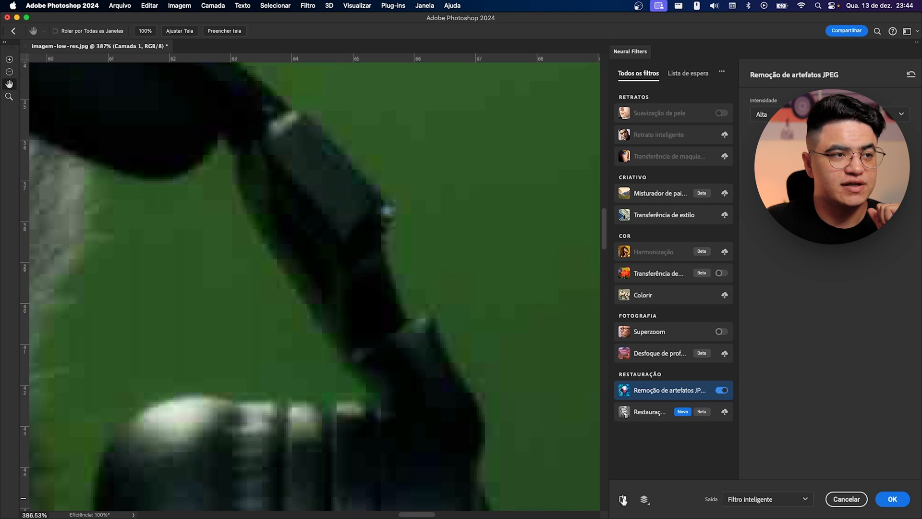
pyautogui.click(623, 500)
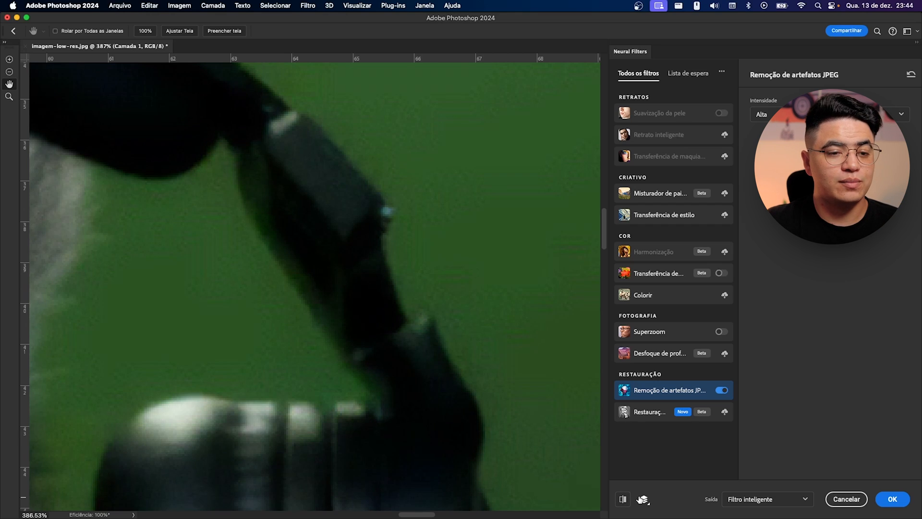
pyautogui.hscroll(-10, 330, 319)
pyautogui.scroll(-10, 329, 319)
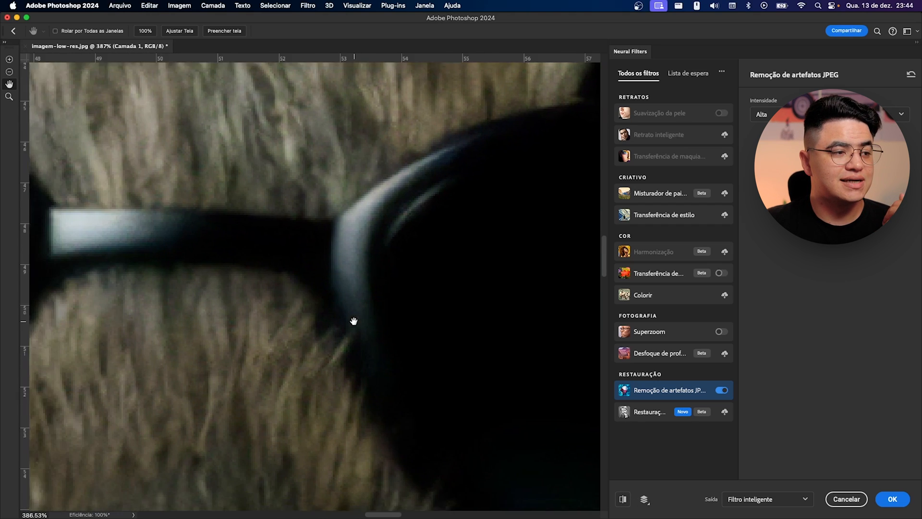
pyautogui.hscroll(-10, 479, 251)
pyautogui.scroll(5, 479, 252)
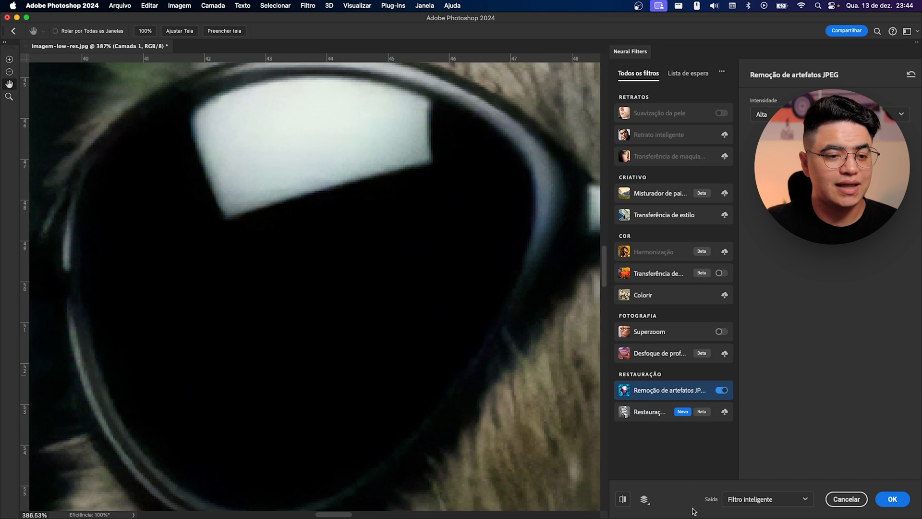
pyautogui.hscroll(10, 270, 373)
pyautogui.scroll(-4, 269, 373)
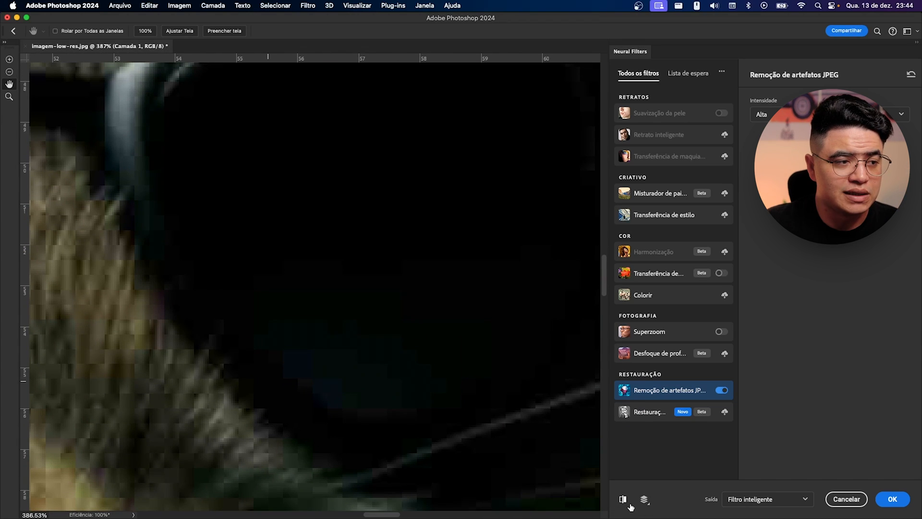
# - Examine the filtered fur around the rabbit's nose, mouth and whiskers for remaining compression artifacts
pyautogui.scroll(-5, 309, 313)
pyautogui.hscroll(-4, 393, 273)
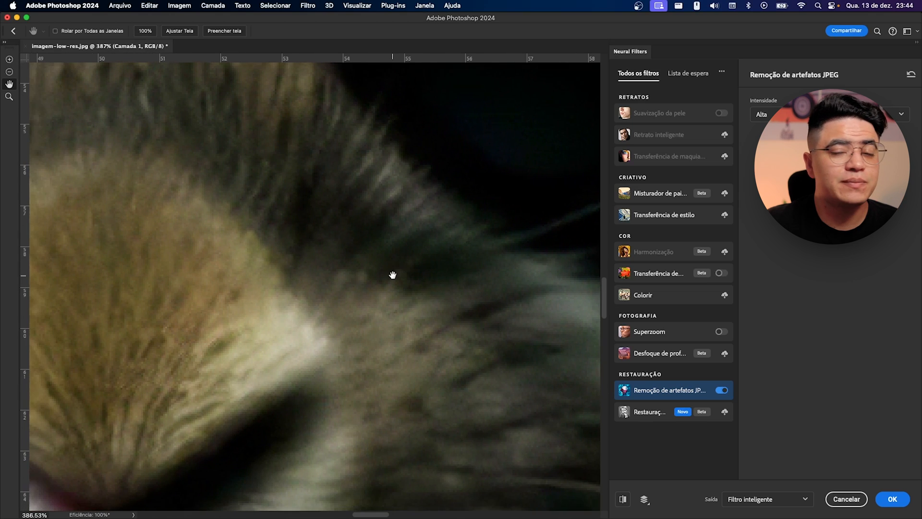
pyautogui.scroll(-10, 394, 326)
pyautogui.hscroll(2, 393, 326)
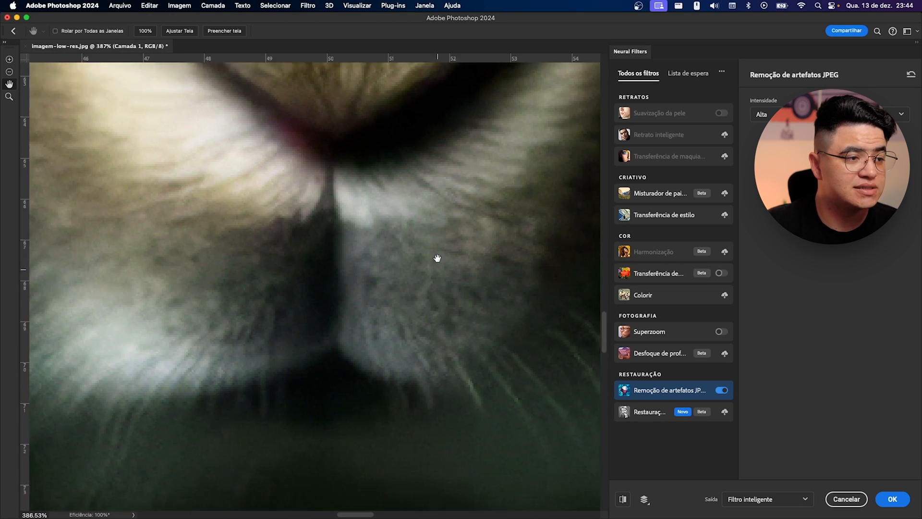
pyautogui.hscroll(6, 447, 354)
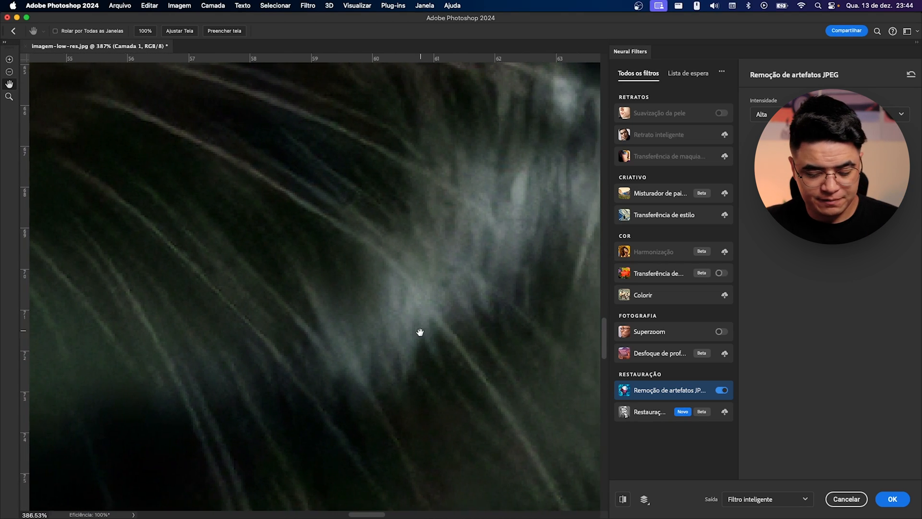
pyautogui.scroll(-10, 366, 298)
pyautogui.scroll(5, 366, 298)
pyautogui.scroll(-3, 340, 298)
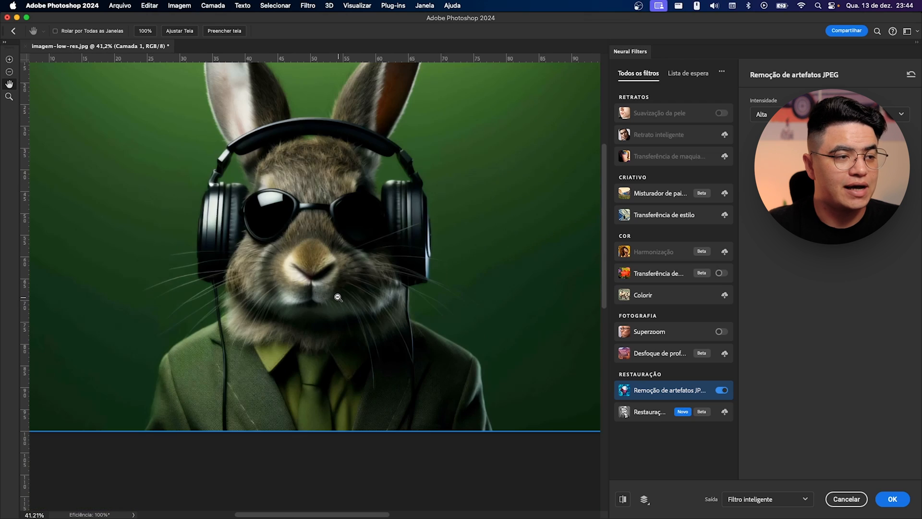
# - Compare the fabric texture of the rabbit's tie with and without the artifact removal at close range
pyautogui.scroll(3, 365, 247)
pyautogui.scroll(3, 360, 352)
pyautogui.scroll(-2, 408, 370)
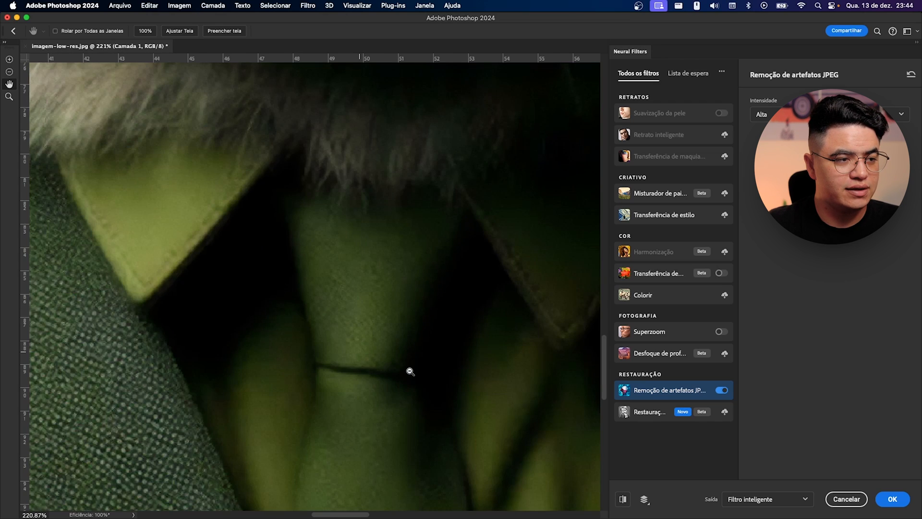
pyautogui.scroll(4, 408, 370)
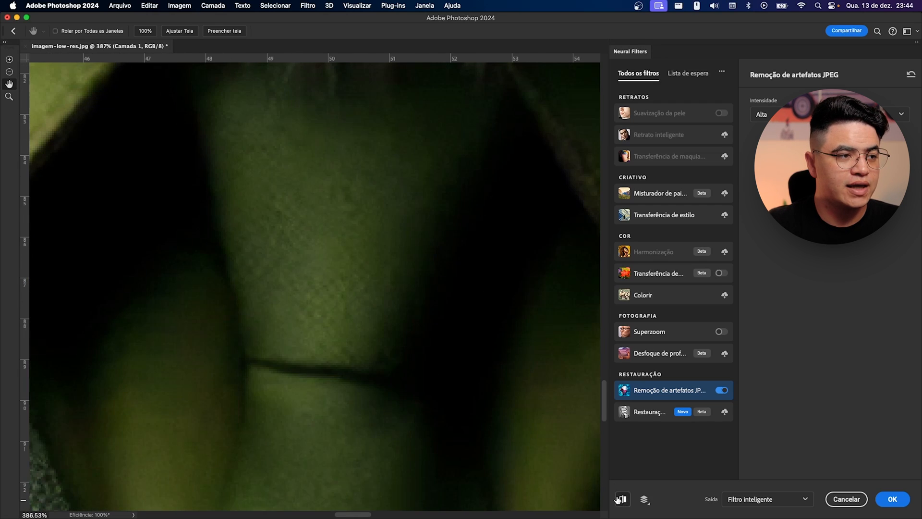
pyautogui.scroll(3, 323, 301)
pyautogui.scroll(-2, 318, 299)
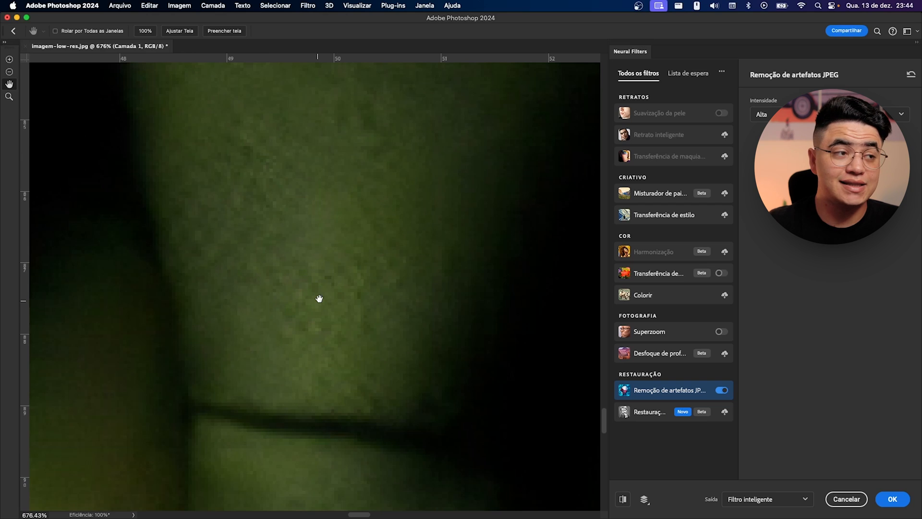
pyautogui.click(623, 500)
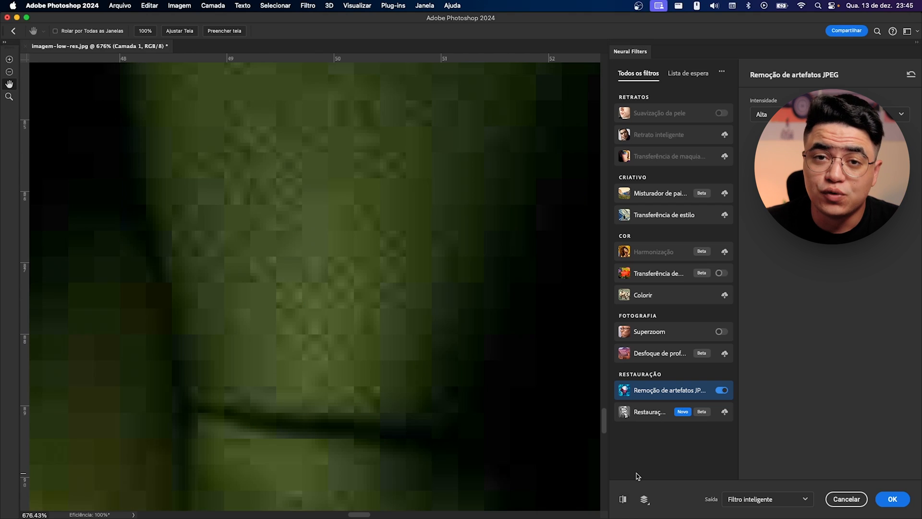
pyautogui.click(623, 499)
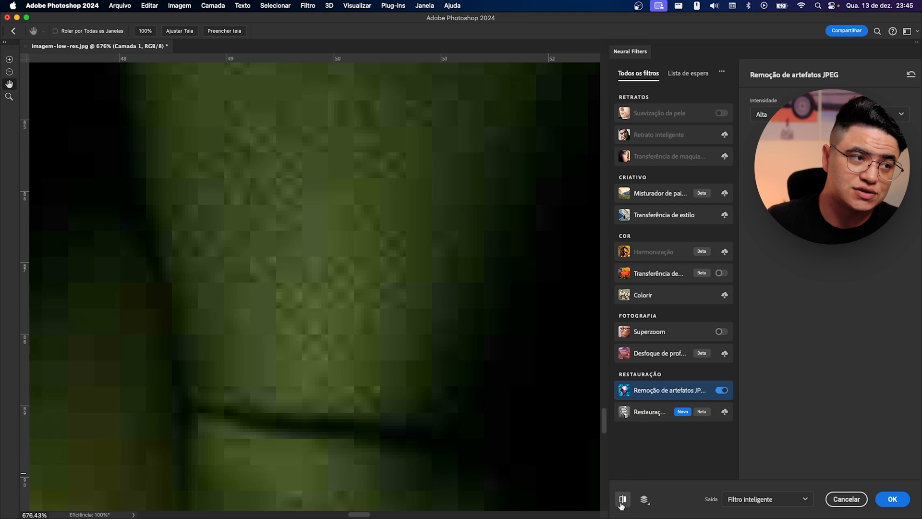
pyautogui.click(624, 500)
pyautogui.click(624, 500)
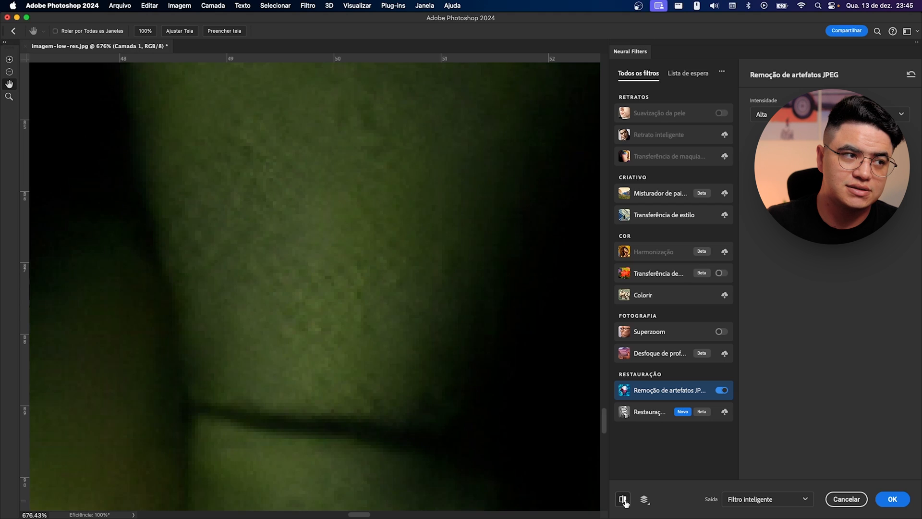
# - Apply the JPEG artifact removal to the rabbit image as a smart filter
pyautogui.click(888, 500)
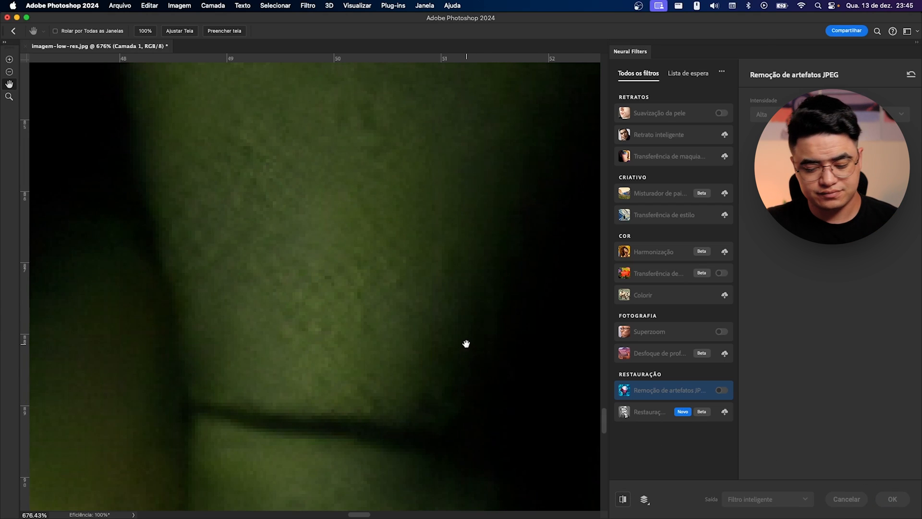
pyautogui.scroll(-5, 540, 298)
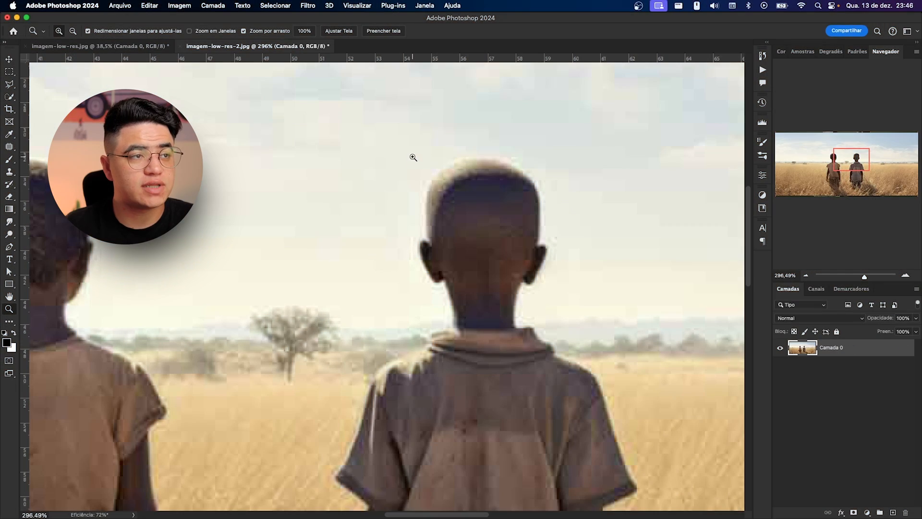
# - Inspect the compression blocks around the head of the boy in the collared shirt and convert Camada 0 to a smart object
pyautogui.click(385, 274)
pyautogui.click(418, 294)
pyautogui.click(418, 294)
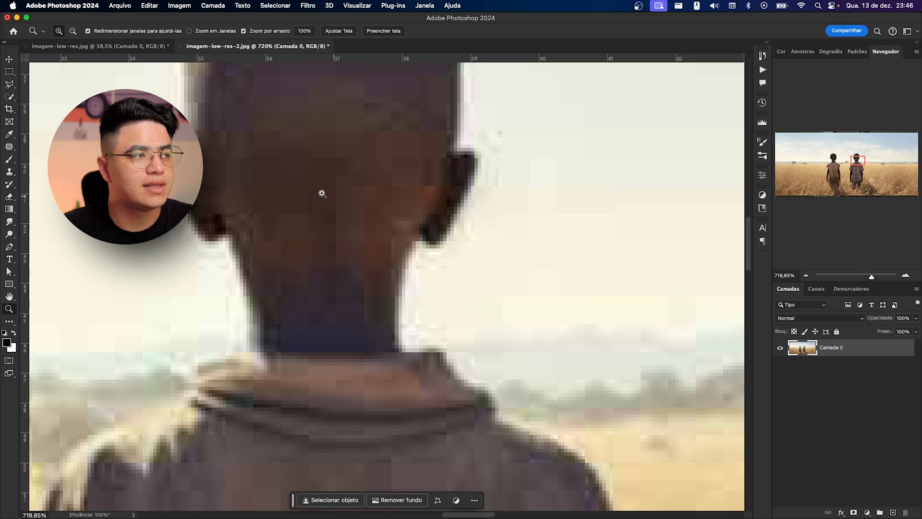
pyautogui.rightClick(850, 350)
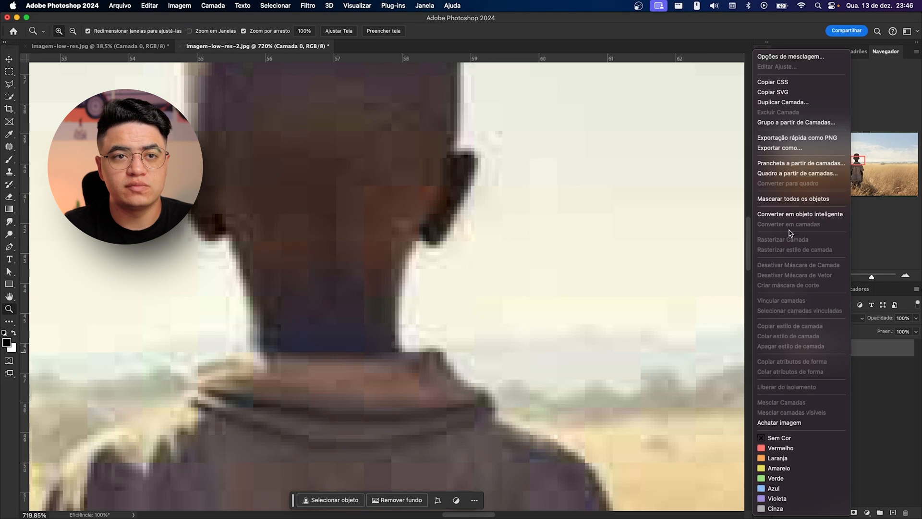
pyautogui.click(799, 214)
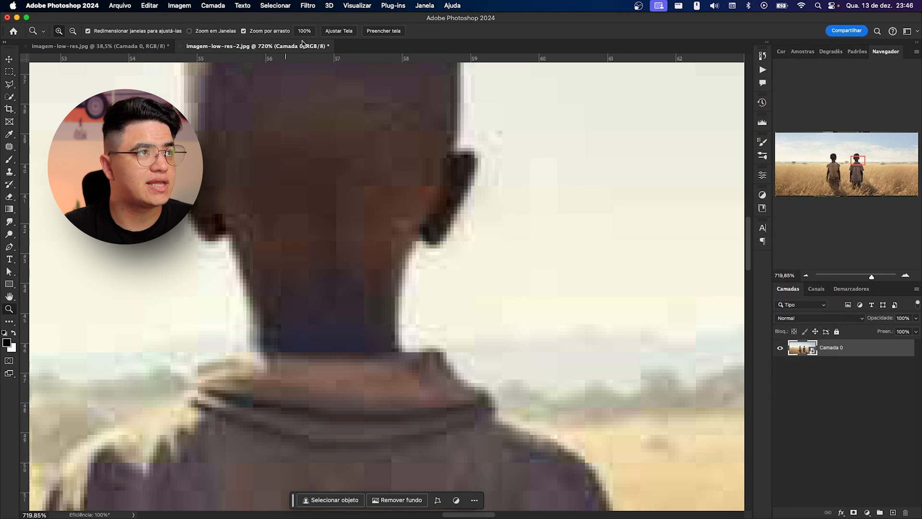
# - Enable the JPEG artifact removal in Neural Filters for the smart object of the two boys' image
pyautogui.click(308, 6)
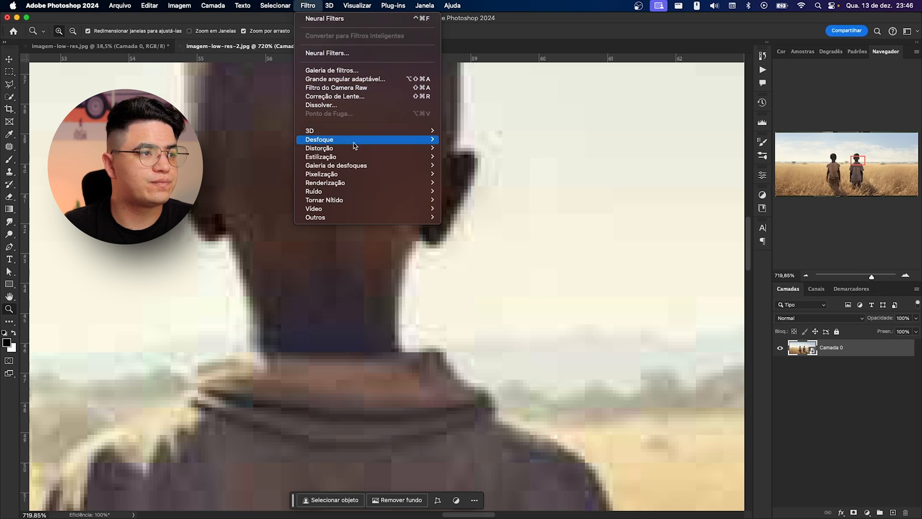
pyautogui.click(320, 60)
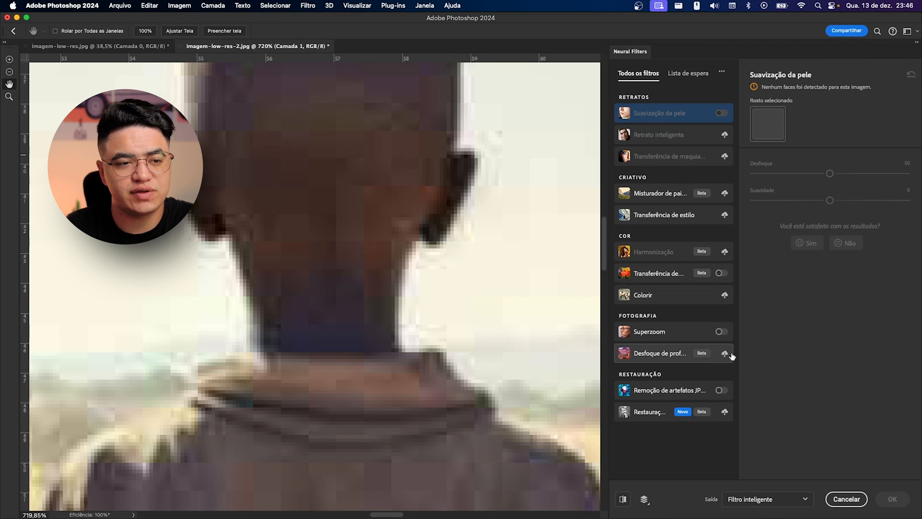
pyautogui.click(631, 391)
pyautogui.click(722, 390)
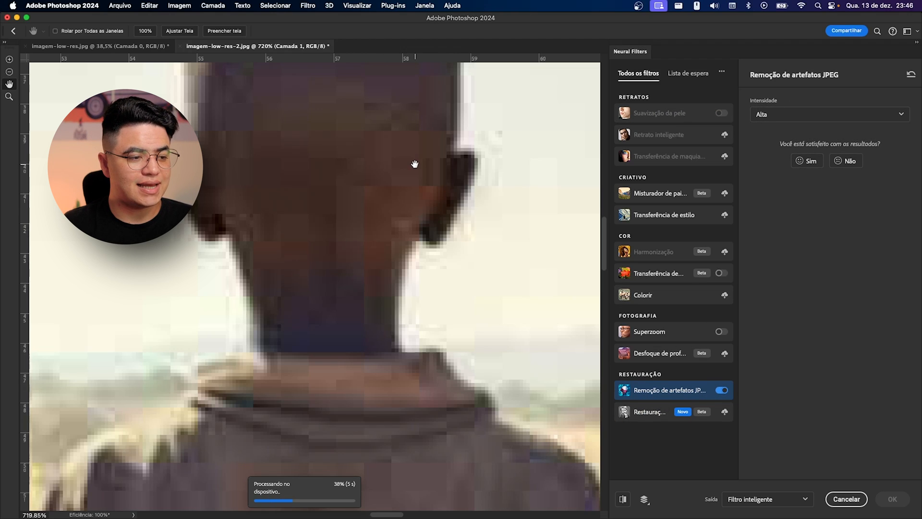
# - Compare the boy's head, ears and neck with and without the artifact removal at close range
pyautogui.moveTo(414, 163); pyautogui.dragTo(397, 199)
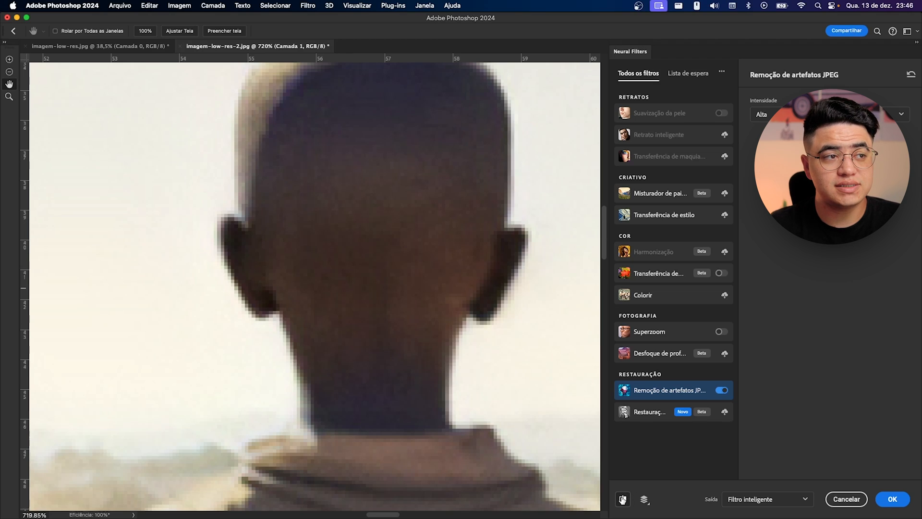
pyautogui.click(623, 499)
pyautogui.click(623, 499)
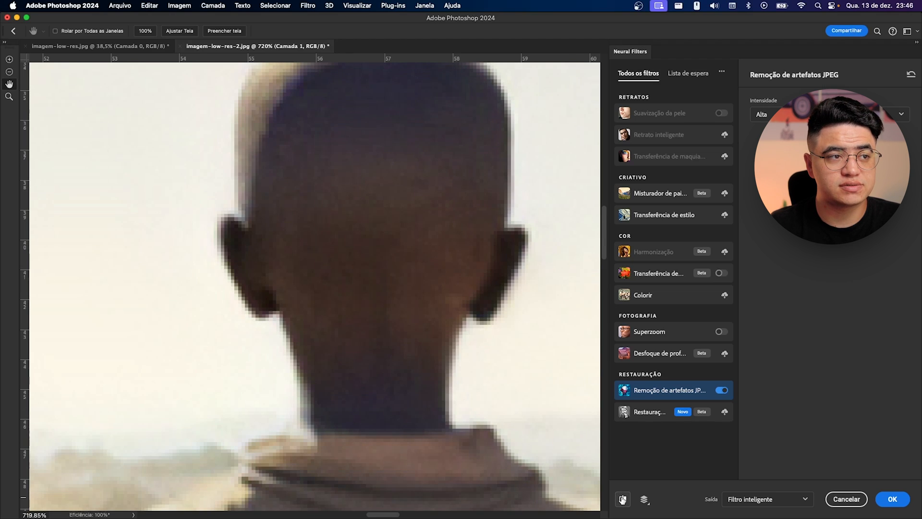
pyautogui.click(623, 499)
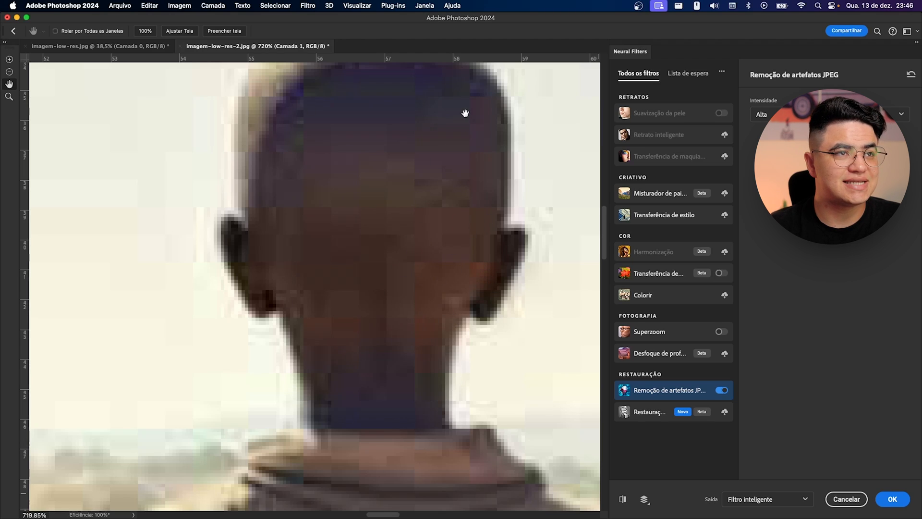
pyautogui.click(623, 500)
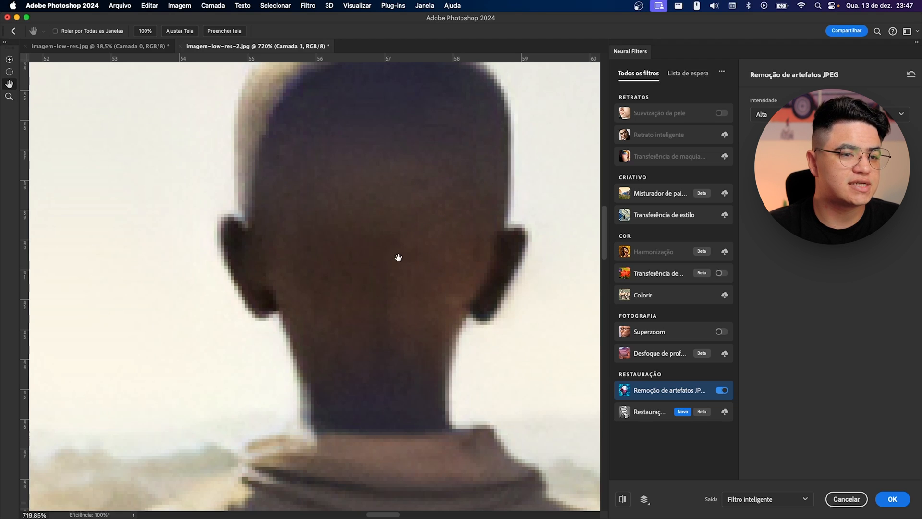
pyautogui.click(623, 499)
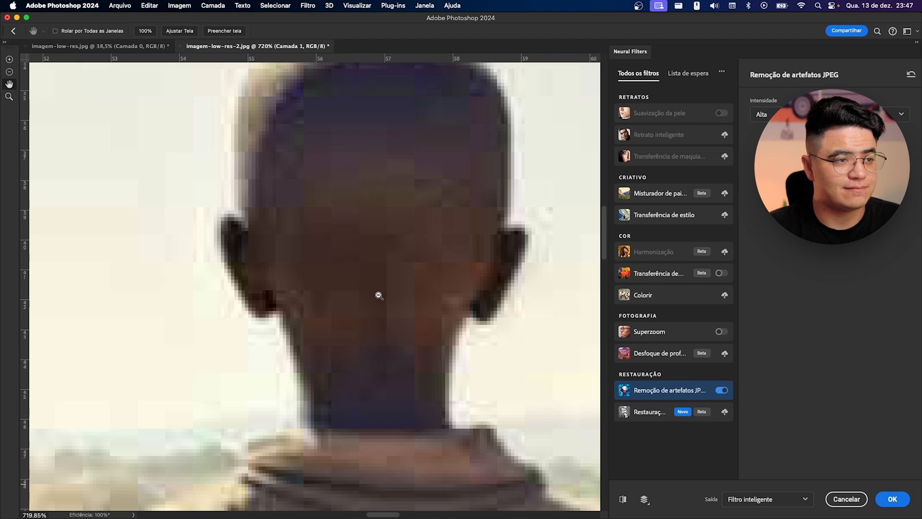
# - Examine both boys, their clothing and the surrounding field for differences made by the artifact removal
pyautogui.scroll(-5, 370, 294)
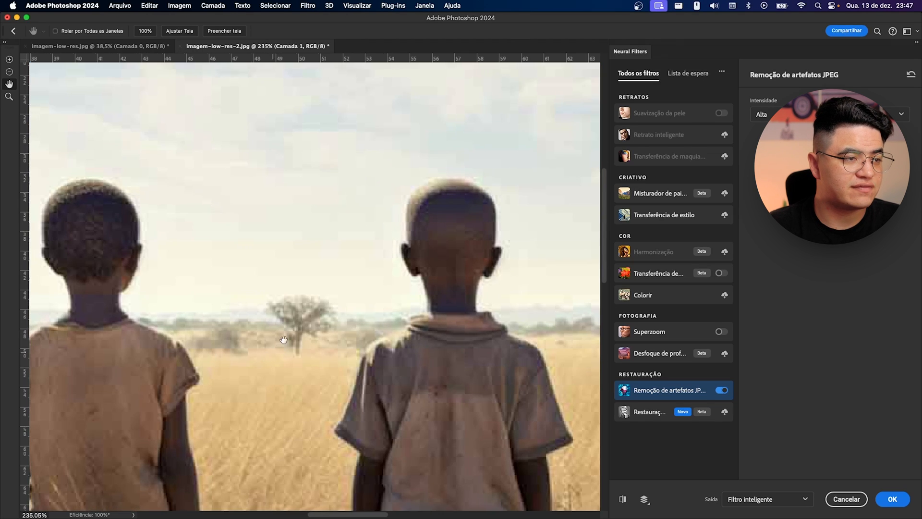
pyautogui.moveTo(284, 340); pyautogui.dragTo(329, 282)
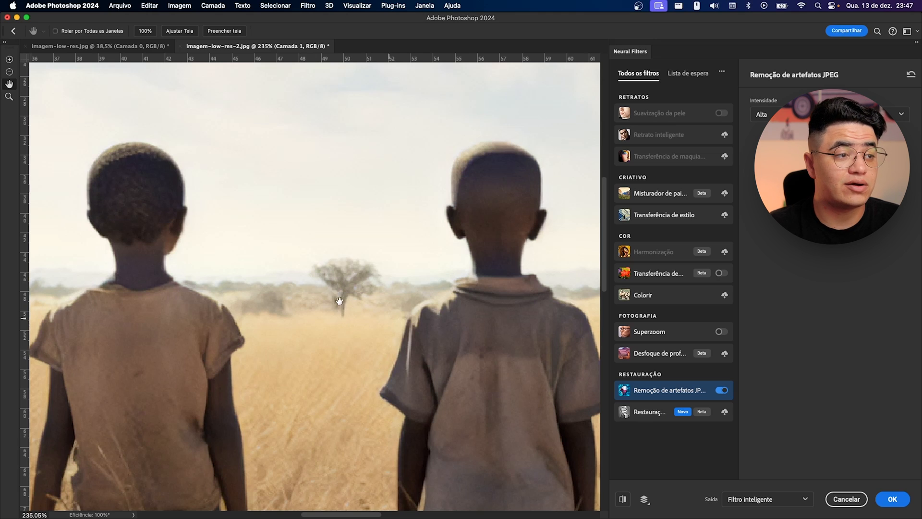
pyautogui.scroll(-3, 402, 257)
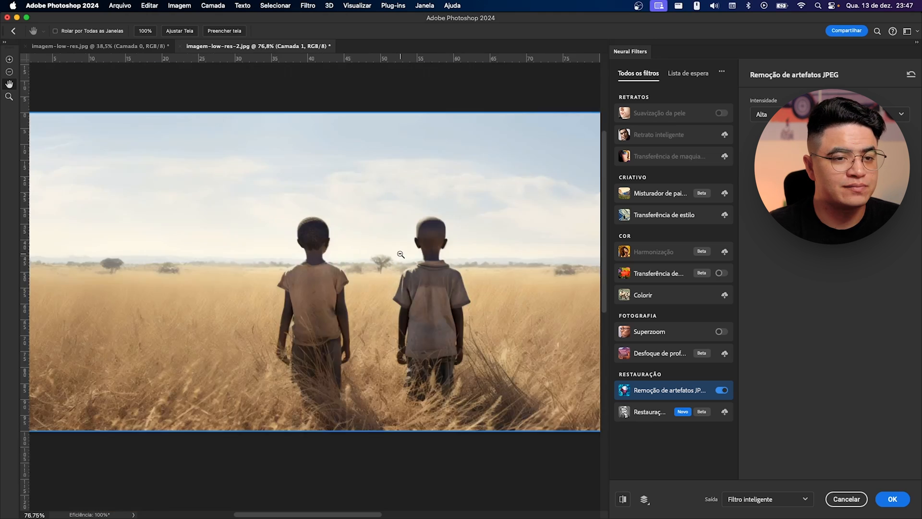
pyautogui.scroll(3, 416, 331)
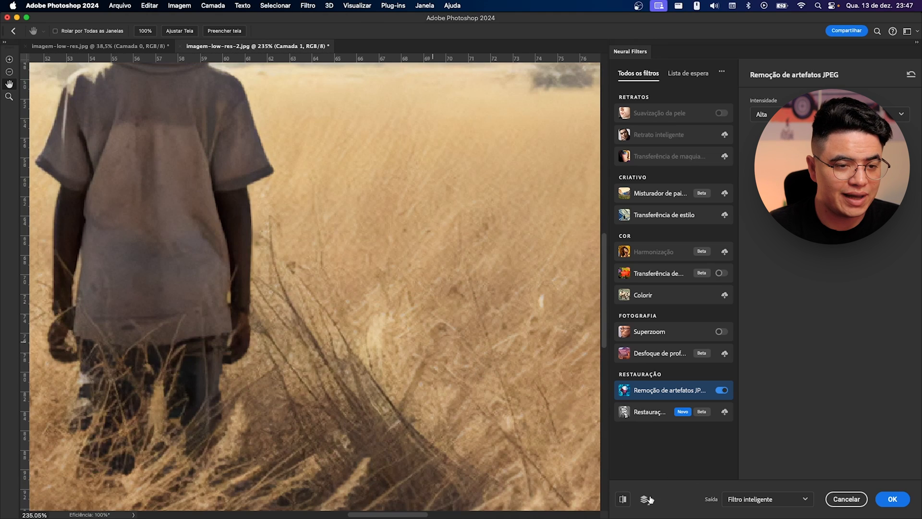
pyautogui.hscroll(-10, 517, 372)
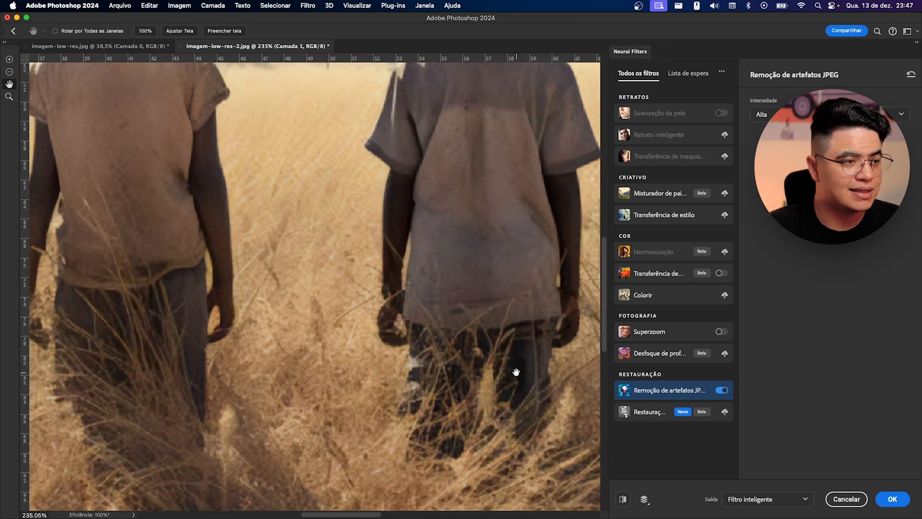
pyautogui.hscroll(-2, 373, 348)
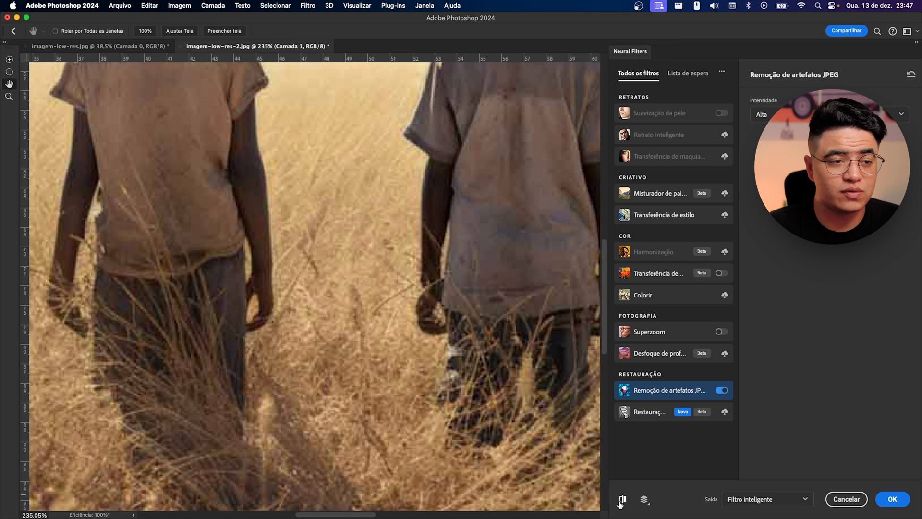
# - Compare the dry grass texture beside the boys before and after the artifact removal, and review the wider scene
pyautogui.hscroll(-10, 477, 412)
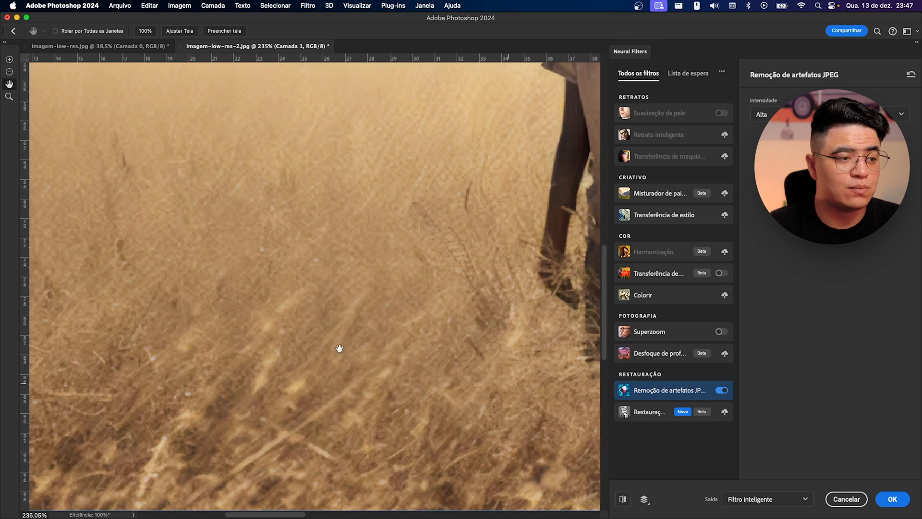
pyautogui.click(622, 500)
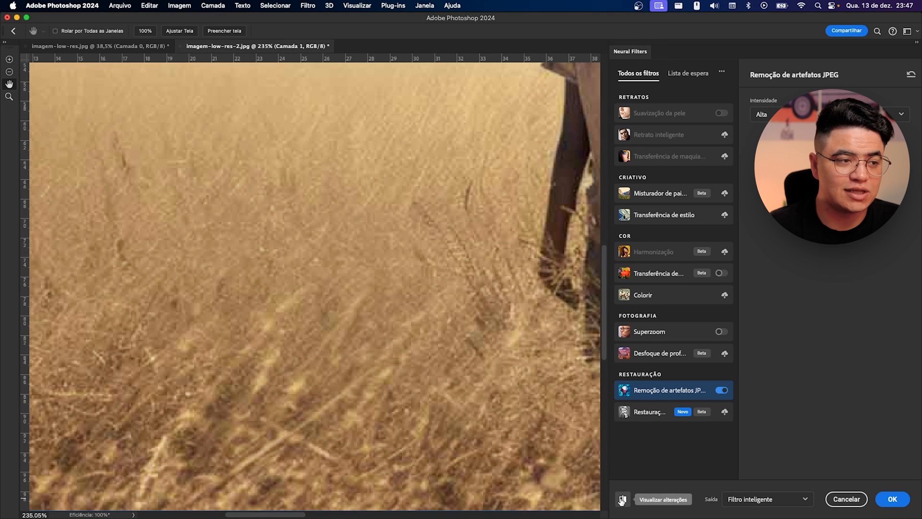
pyautogui.hscroll(-10, 473, 339)
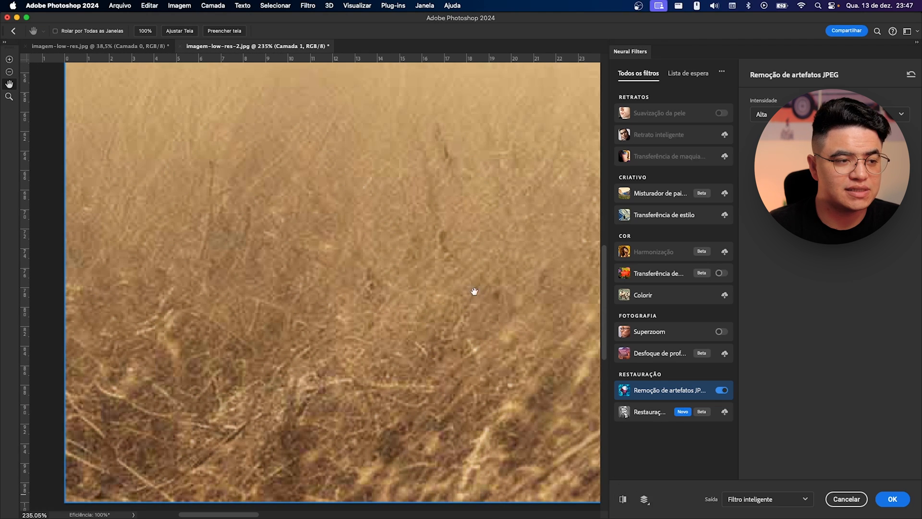
pyautogui.hscroll(6, 384, 284)
pyautogui.hscroll(10, 314, 281)
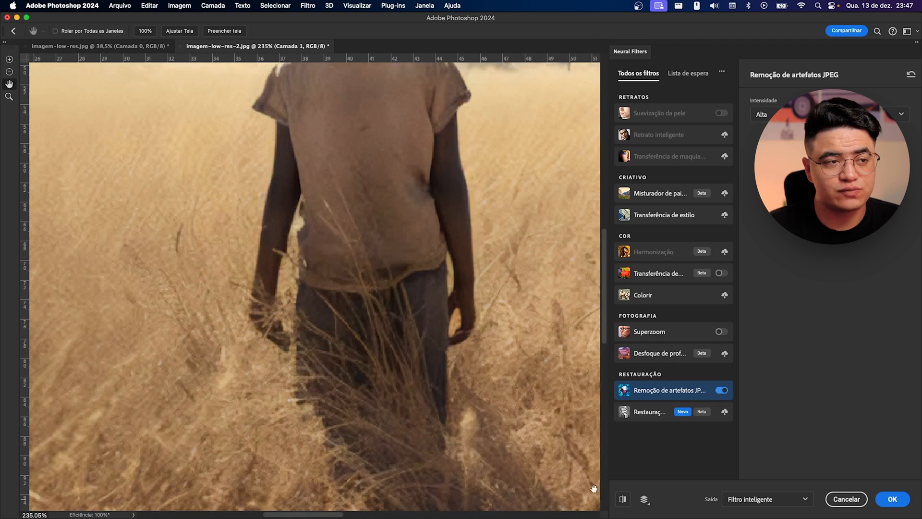
pyautogui.scroll(-5, 426, 340)
pyautogui.scroll(5, 415, 237)
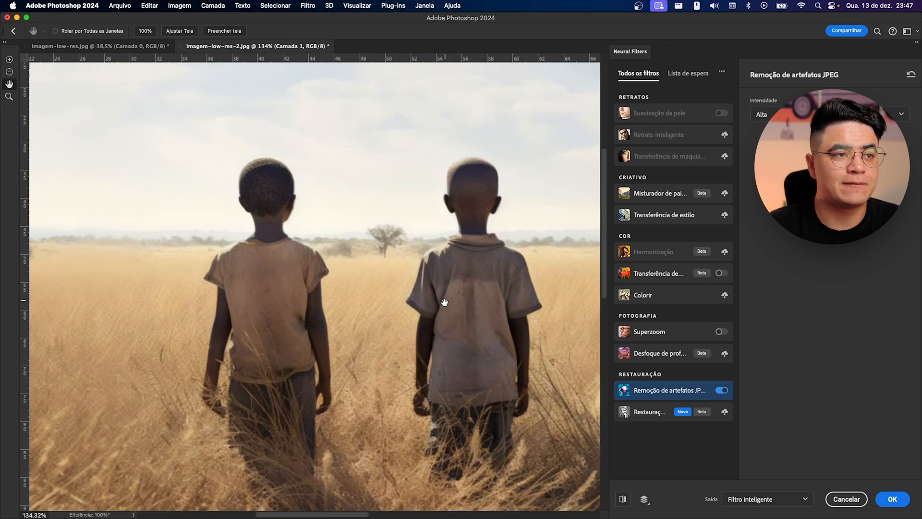